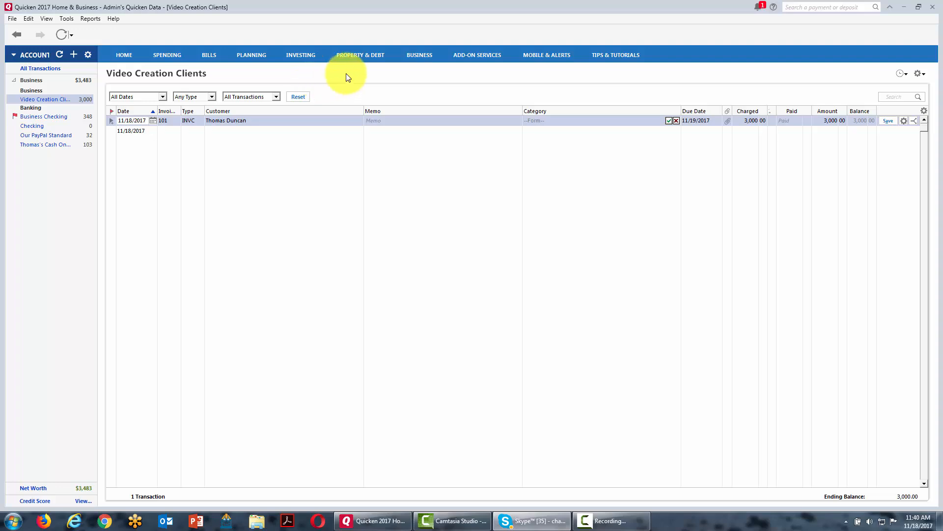
# - Open the invoice forms designer from the business invoices and estimates actions and reposition its window
pyautogui.click(419, 57)
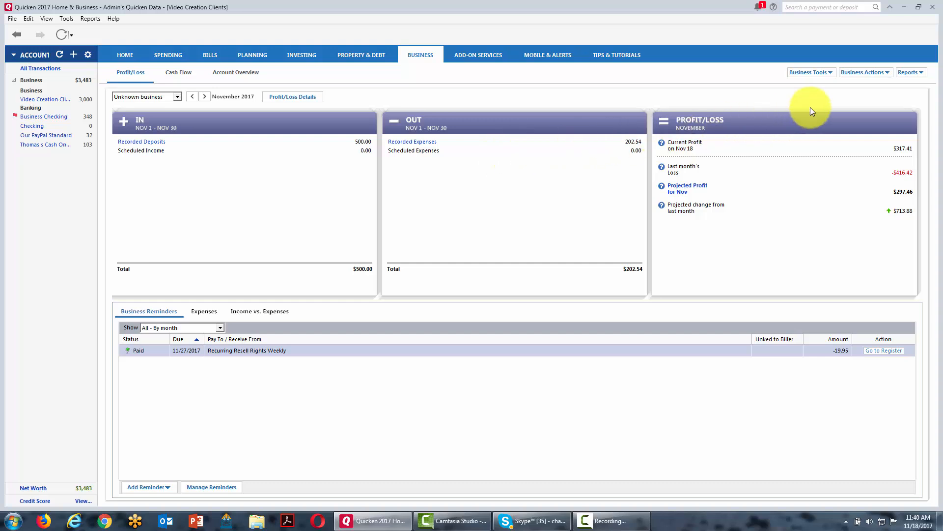
pyautogui.click(886, 76)
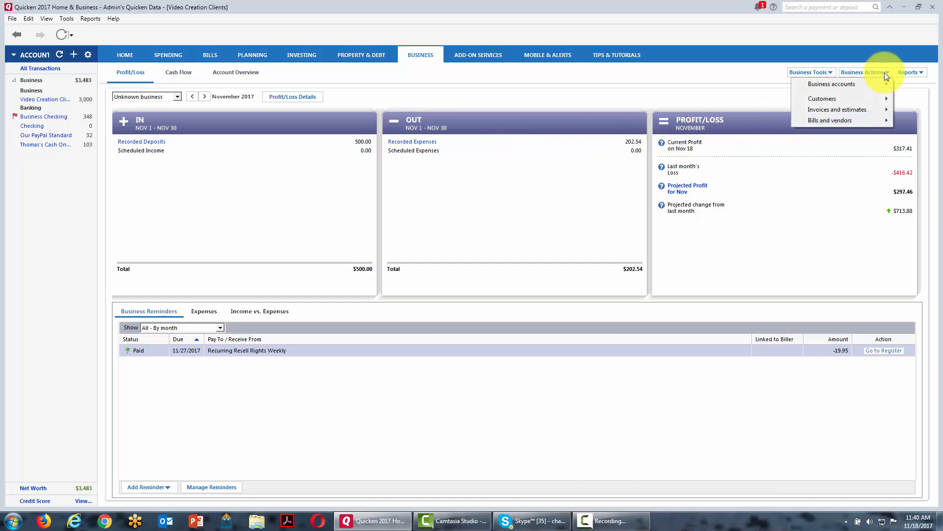
pyautogui.moveTo(869, 109)
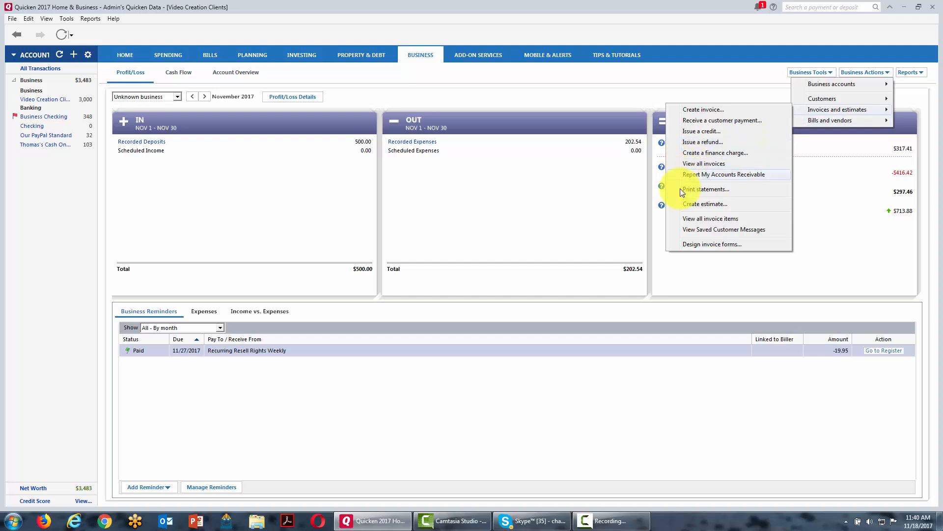
pyautogui.click(689, 243)
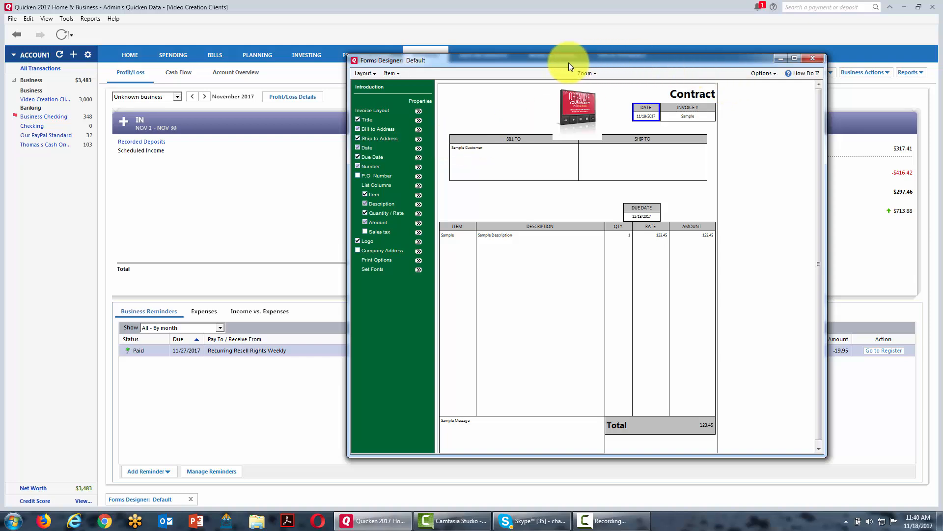
pyautogui.moveTo(558, 60); pyautogui.dragTo(502, 53)
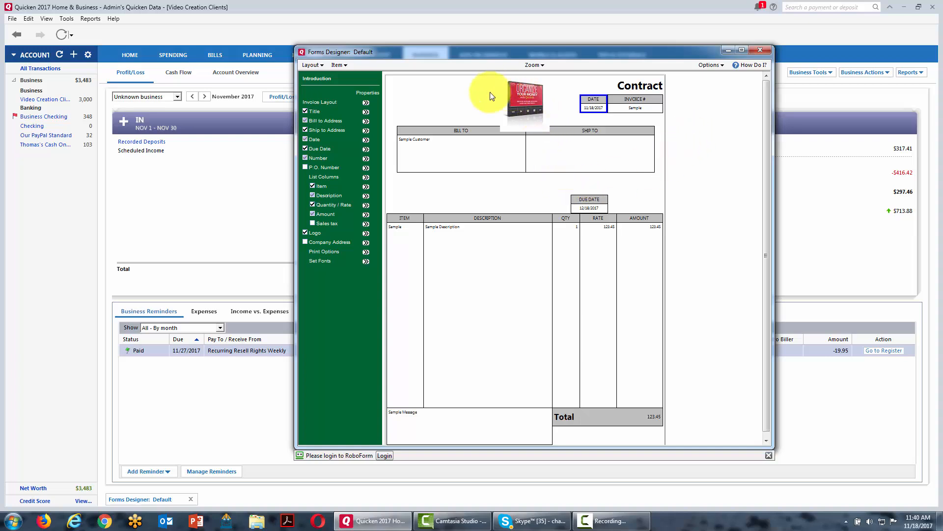
# - Try switching the form's logo and company address off and on, and view the layout font settings
pyautogui.click(305, 233)
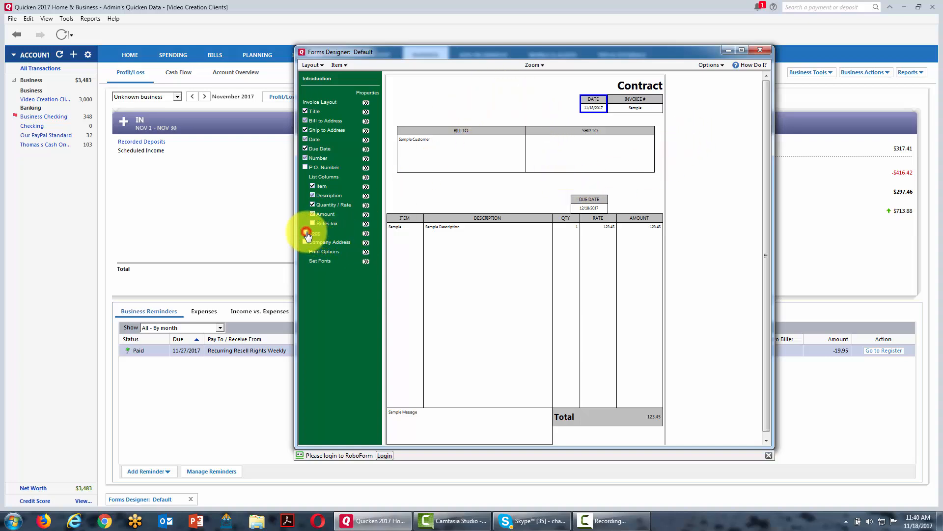
pyautogui.click(306, 233)
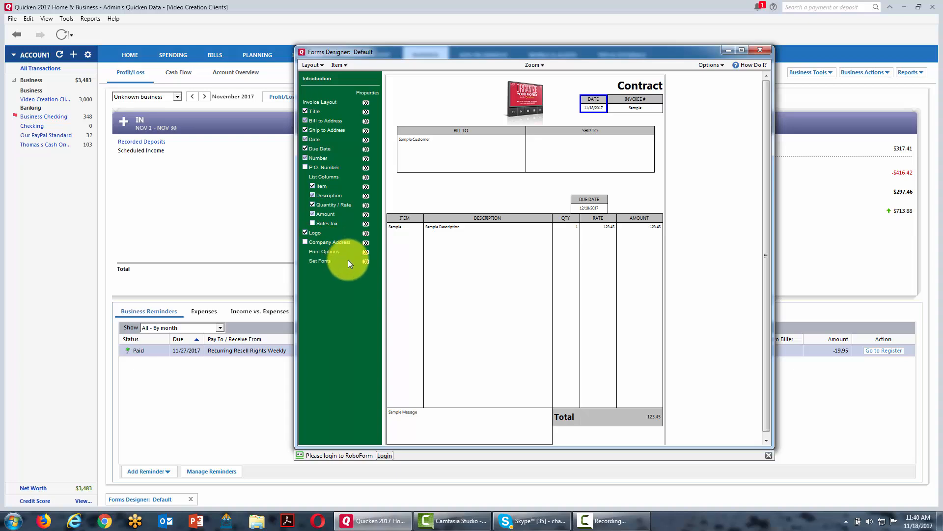
pyautogui.click(304, 242)
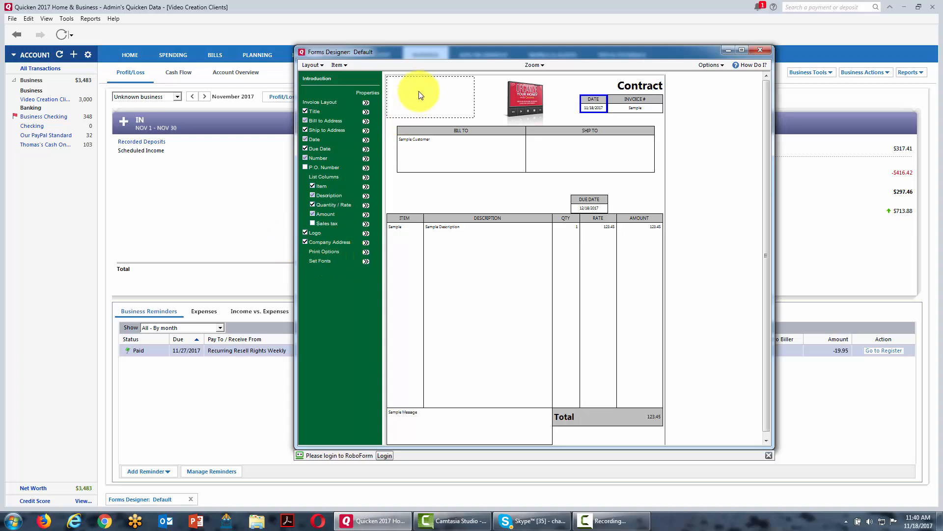
pyautogui.click(305, 242)
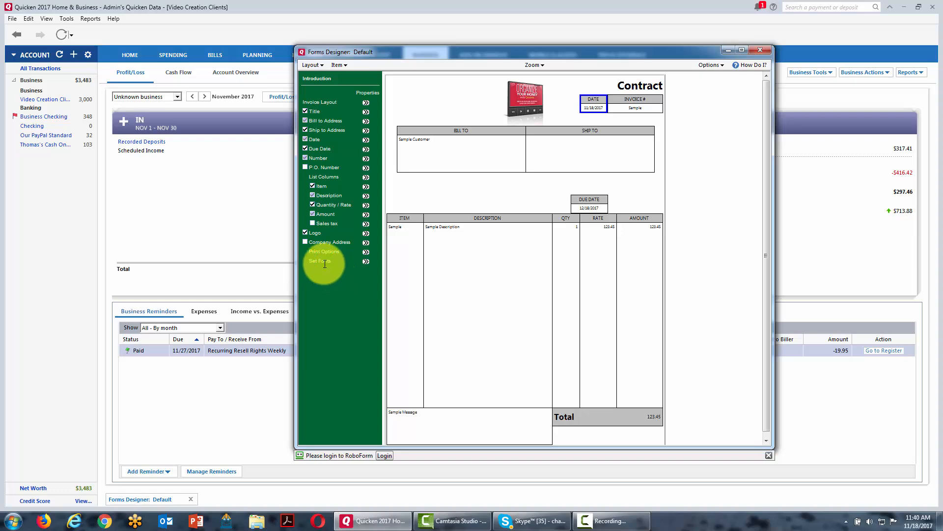
pyautogui.click(365, 262)
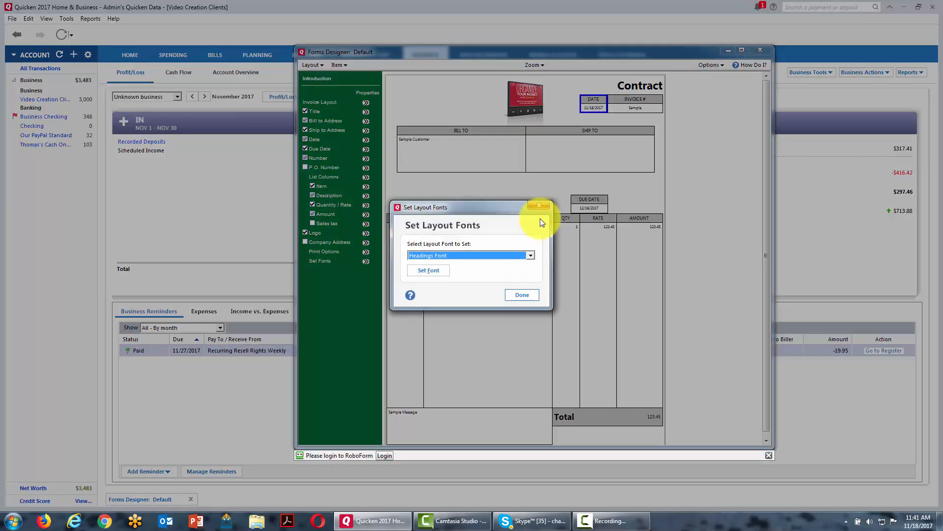
pyautogui.click(542, 206)
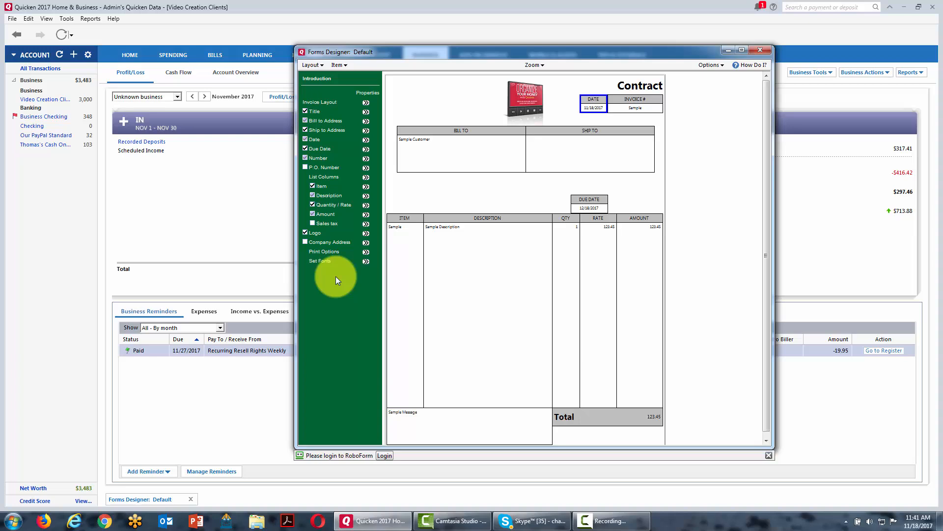
# - Enable sales tax in the properties of the form's Total section
pyautogui.click(582, 417)
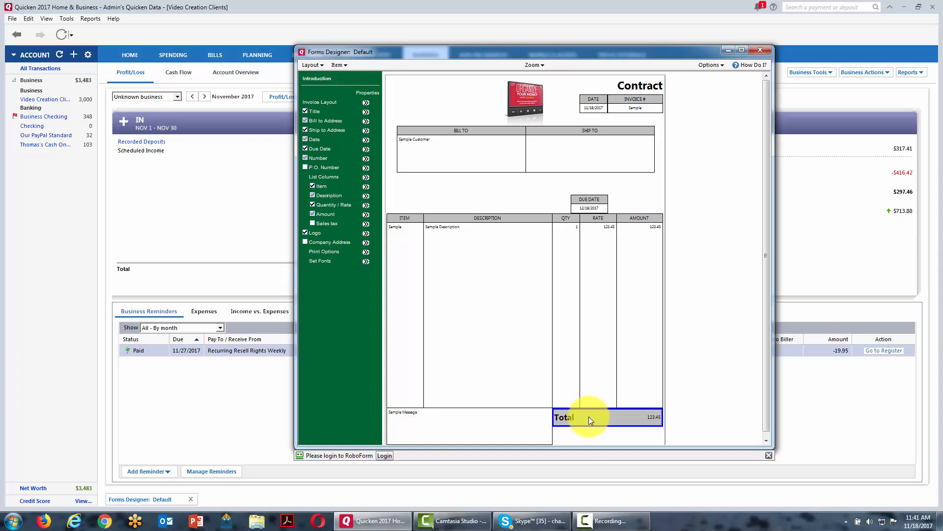
pyautogui.click(315, 64)
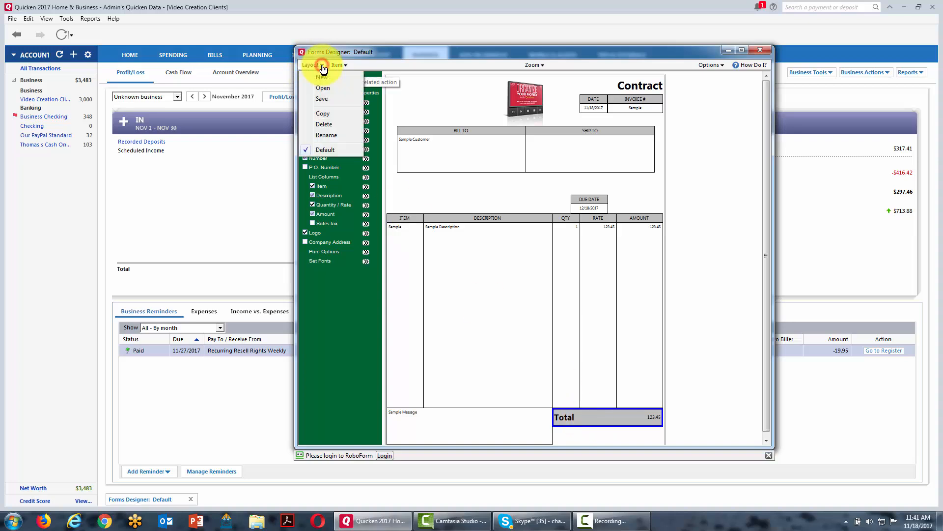
pyautogui.click(315, 65)
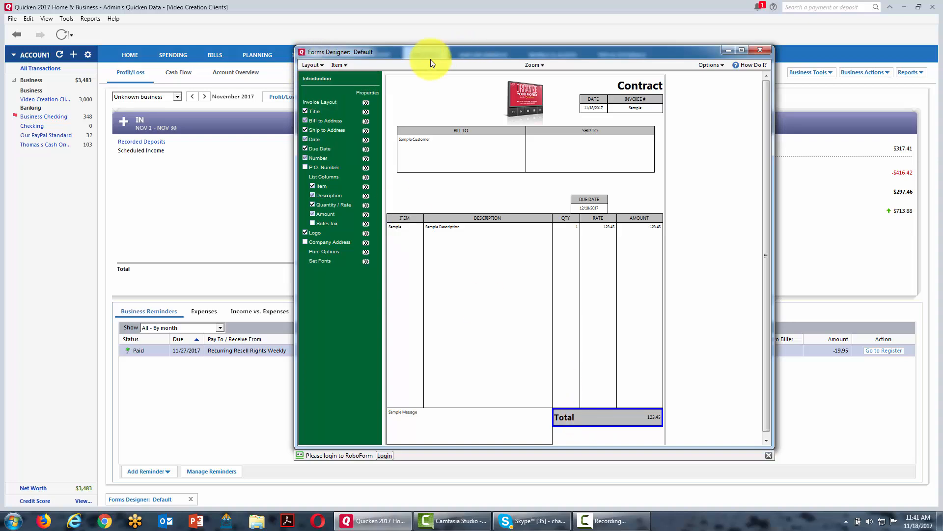
pyautogui.click(339, 65)
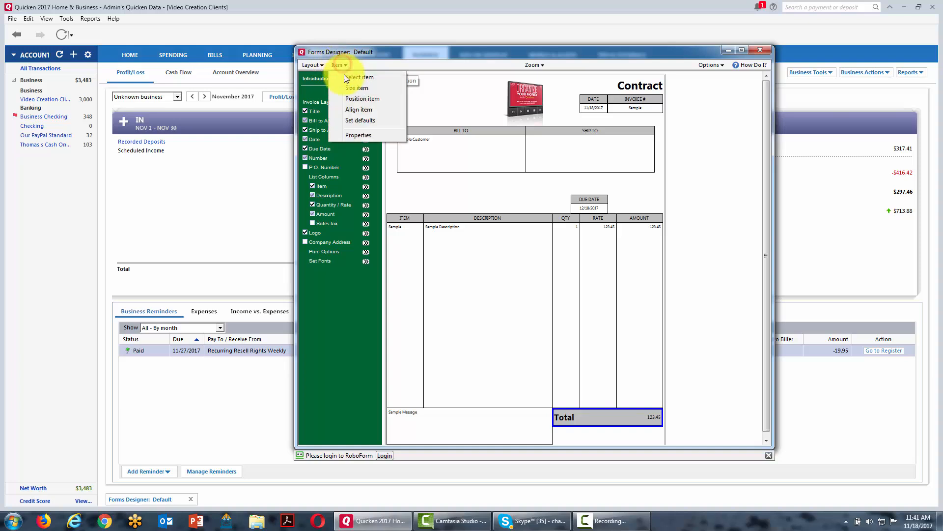
pyautogui.click(353, 137)
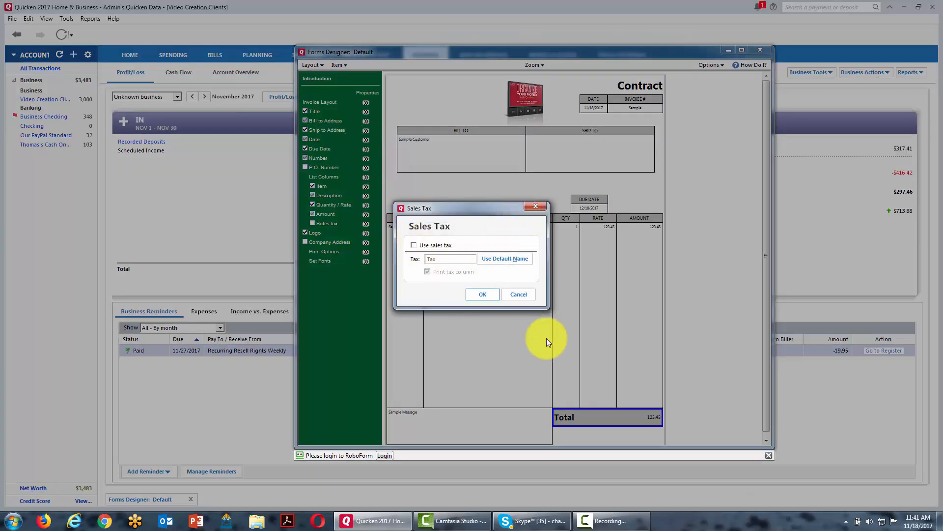
pyautogui.click(413, 245)
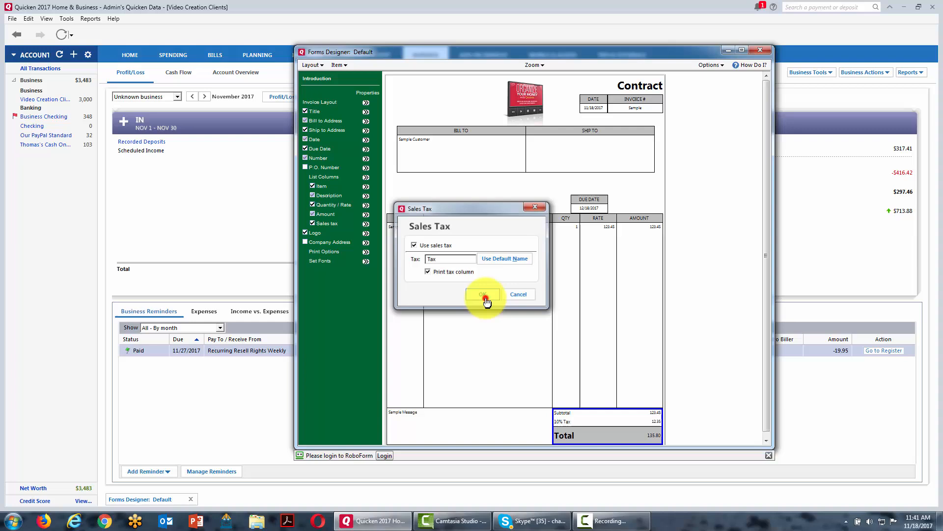
pyautogui.click(484, 296)
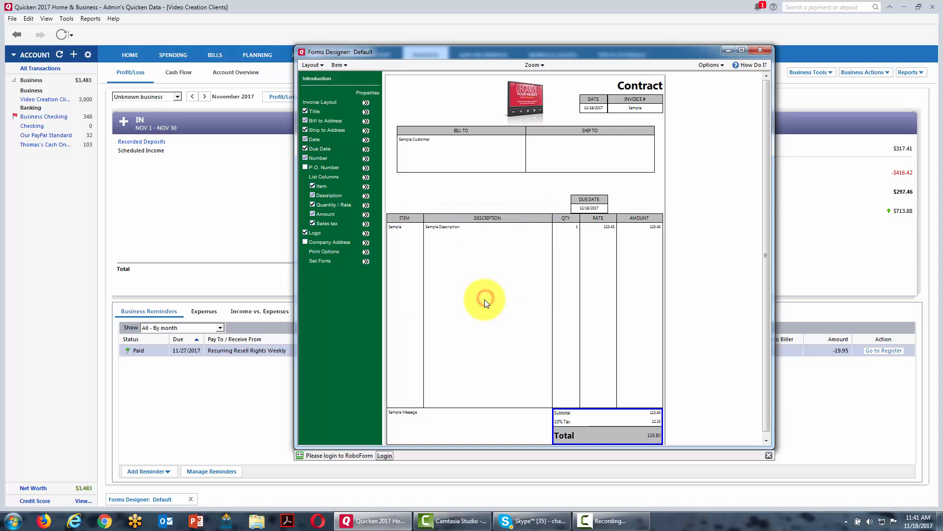
# - Disable sales tax again for the form's Total section
pyautogui.click(346, 66)
pyautogui.click(348, 129)
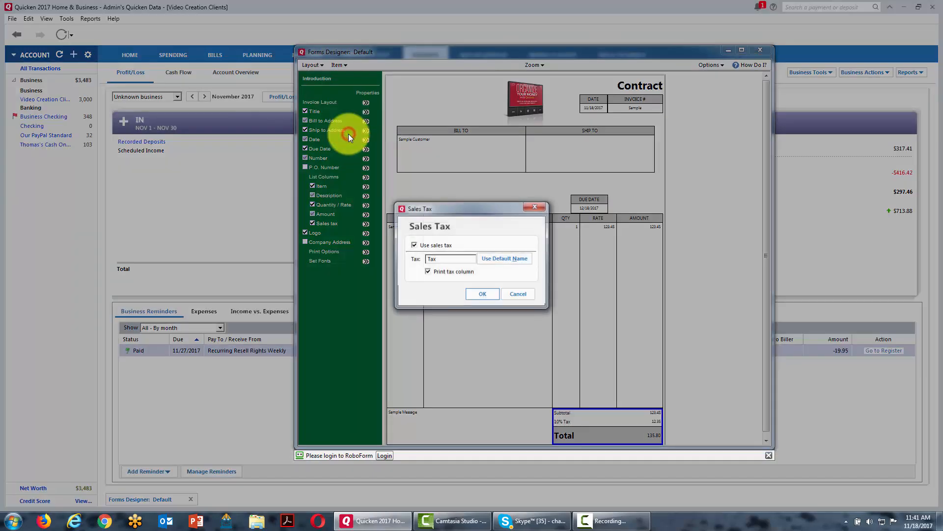
pyautogui.click(413, 244)
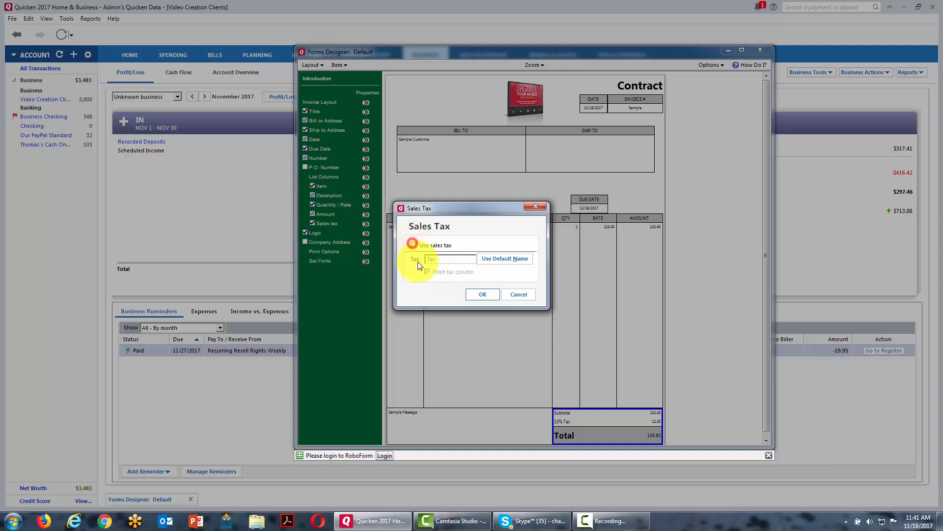
pyautogui.click(475, 295)
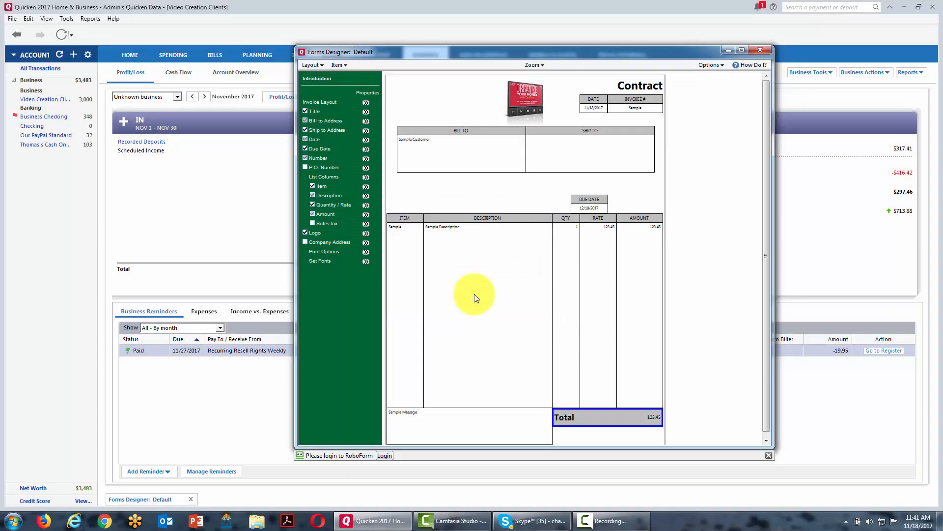
# - Hide the Quantity / Rate columns in the form's item table and remove the Ship to Address block
pyautogui.click(562, 219)
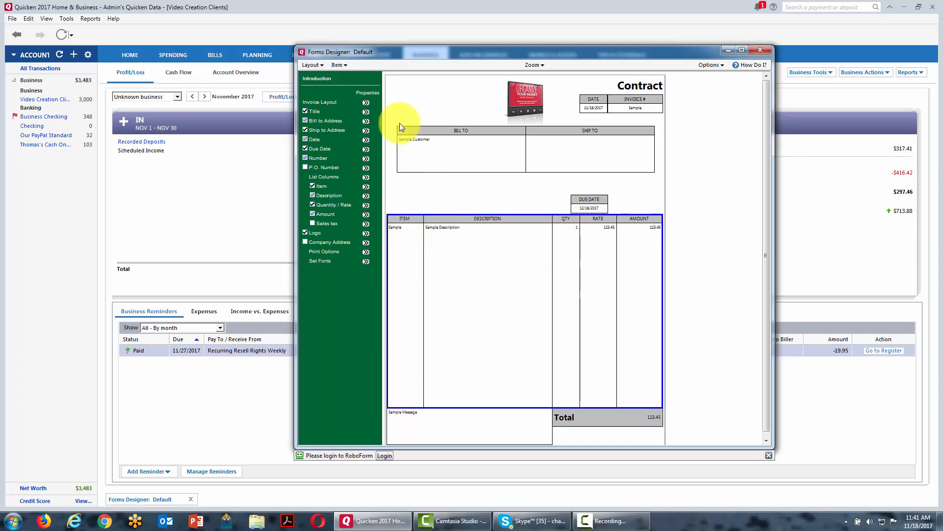
pyautogui.click(350, 66)
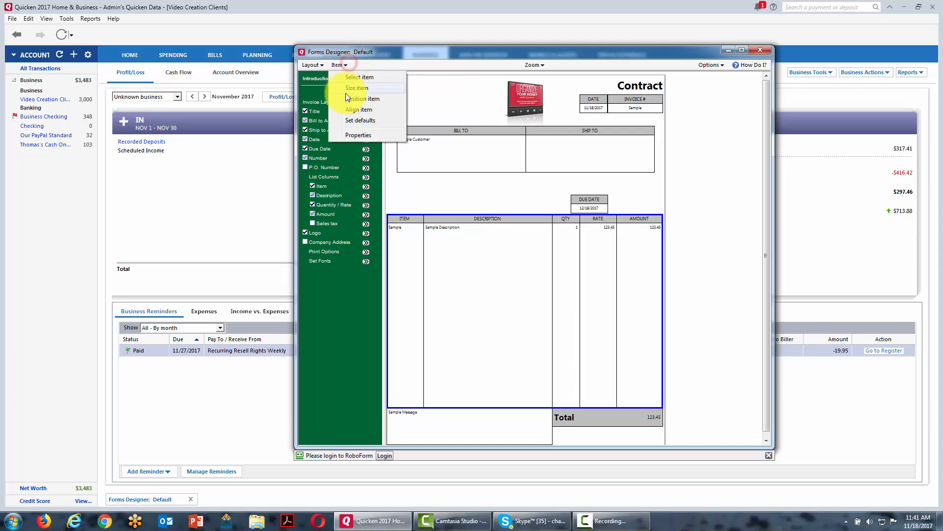
pyautogui.click(354, 135)
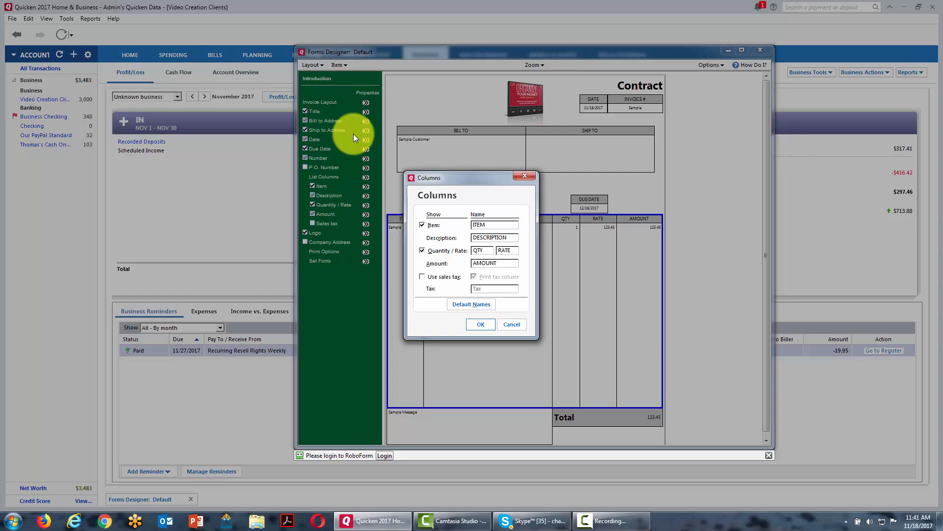
pyautogui.click(422, 251)
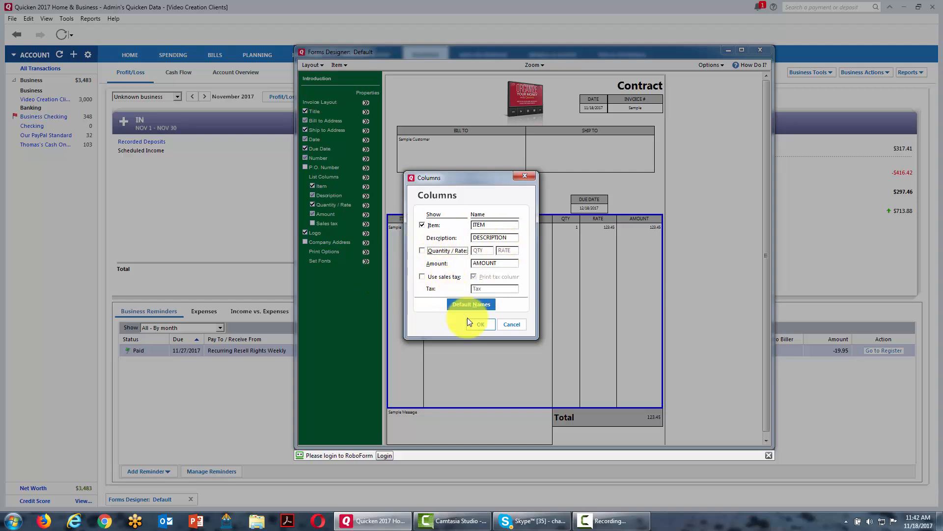
pyautogui.click(479, 324)
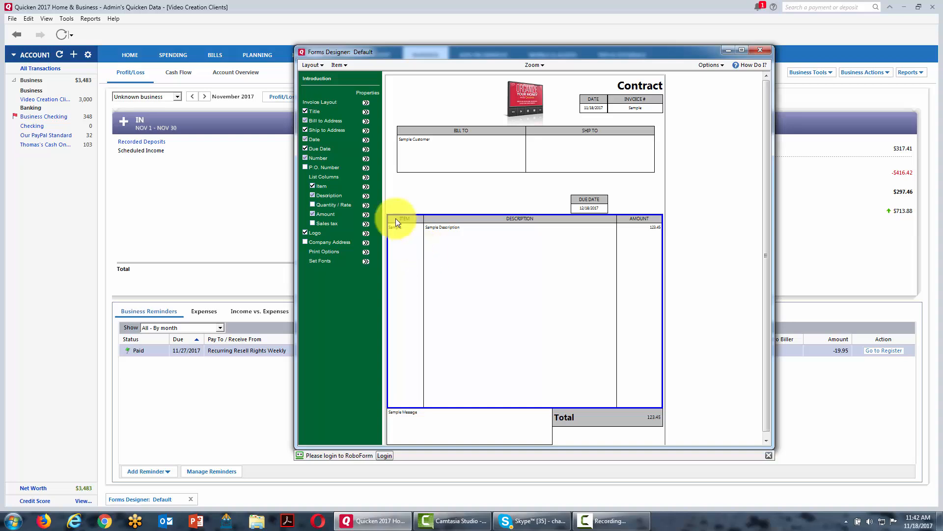
pyautogui.click(305, 130)
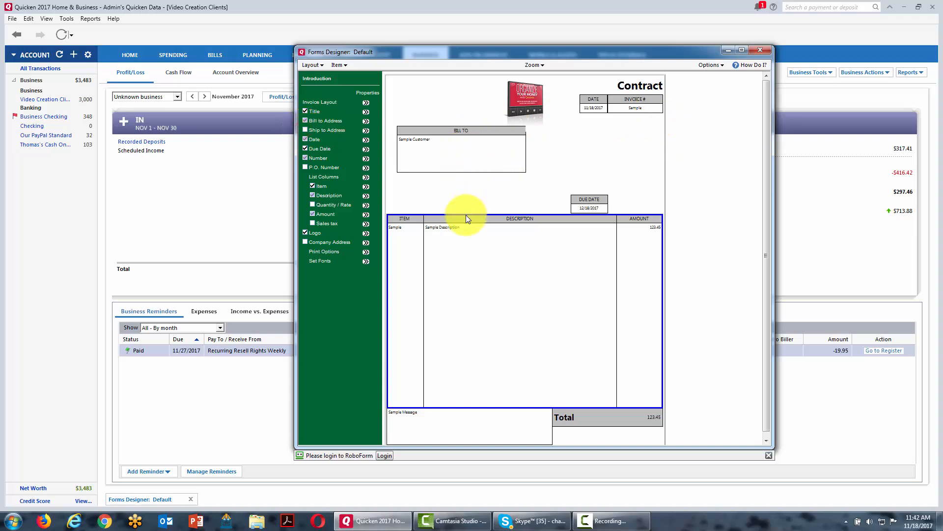
# - Turn off printing of the company logo on the form and save the Default layout
pyautogui.click(524, 103)
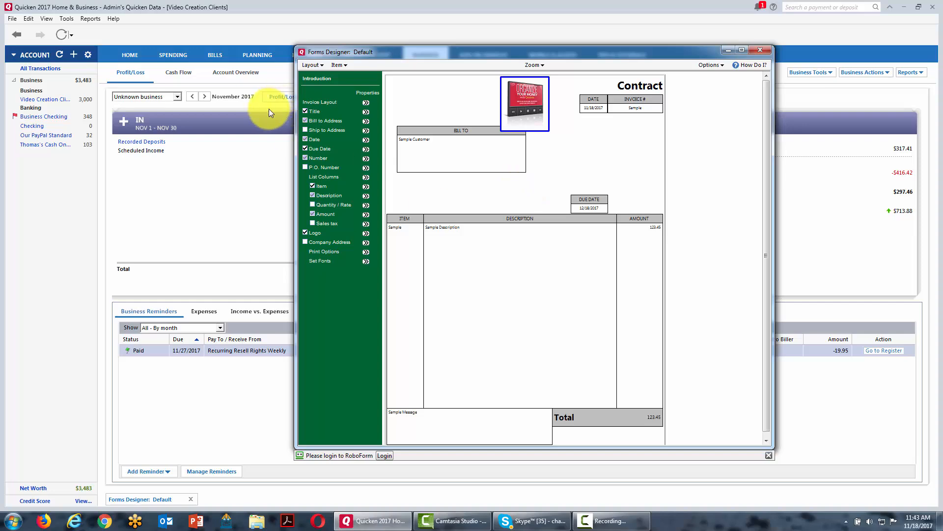
pyautogui.click(339, 64)
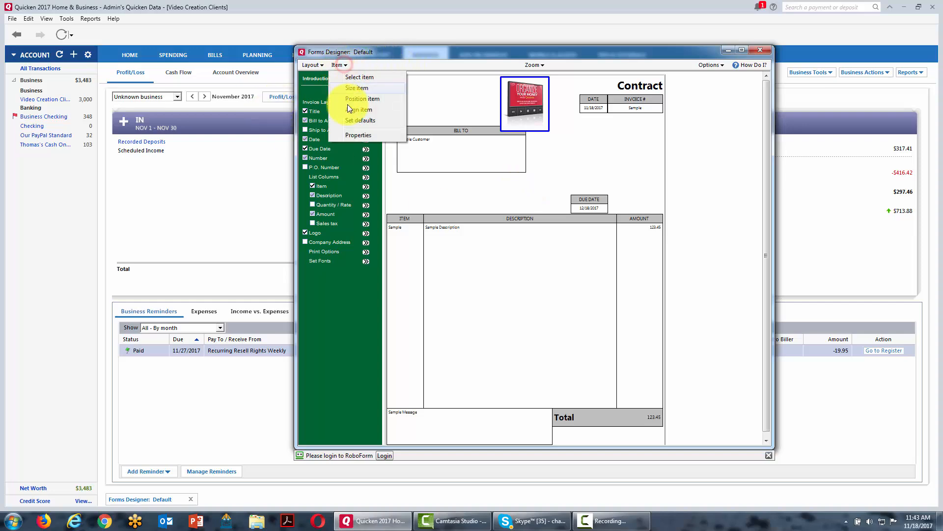
pyautogui.click(354, 135)
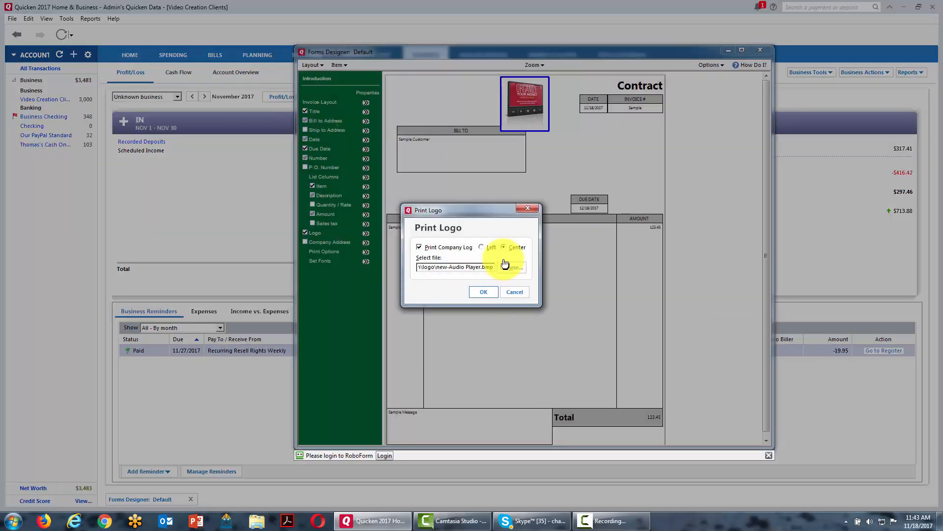
pyautogui.click(482, 247)
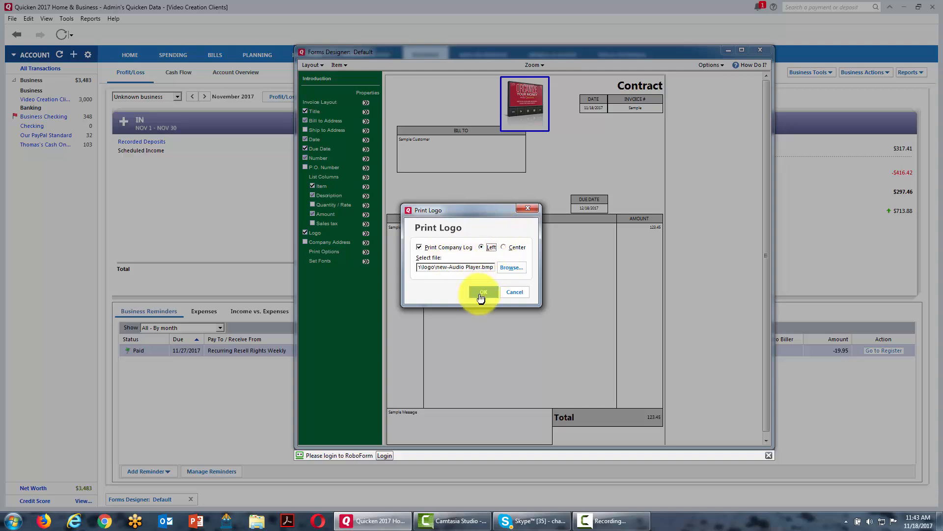
pyautogui.click(420, 247)
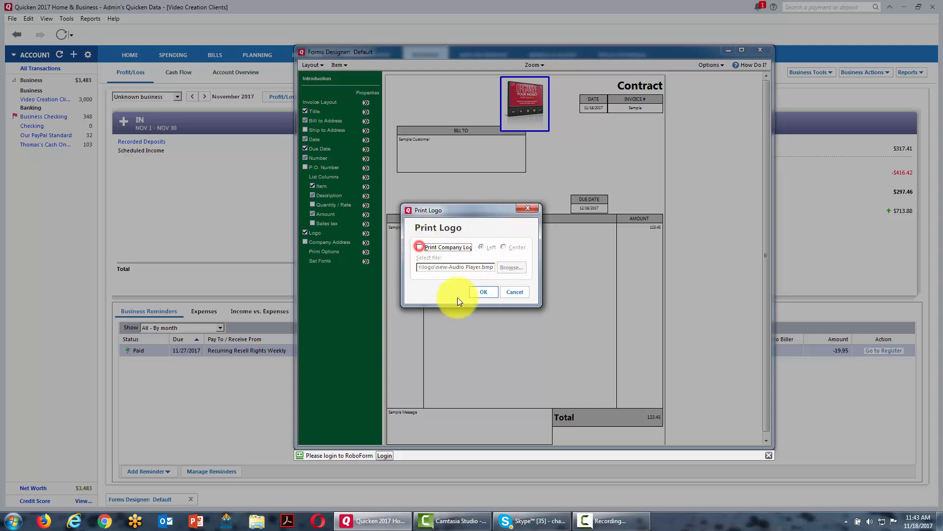
pyautogui.click(482, 292)
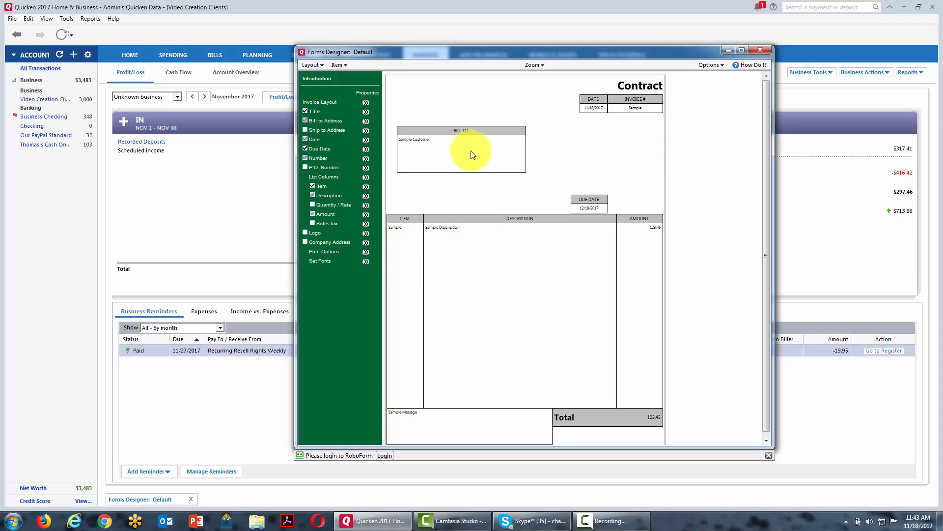
pyautogui.click(320, 66)
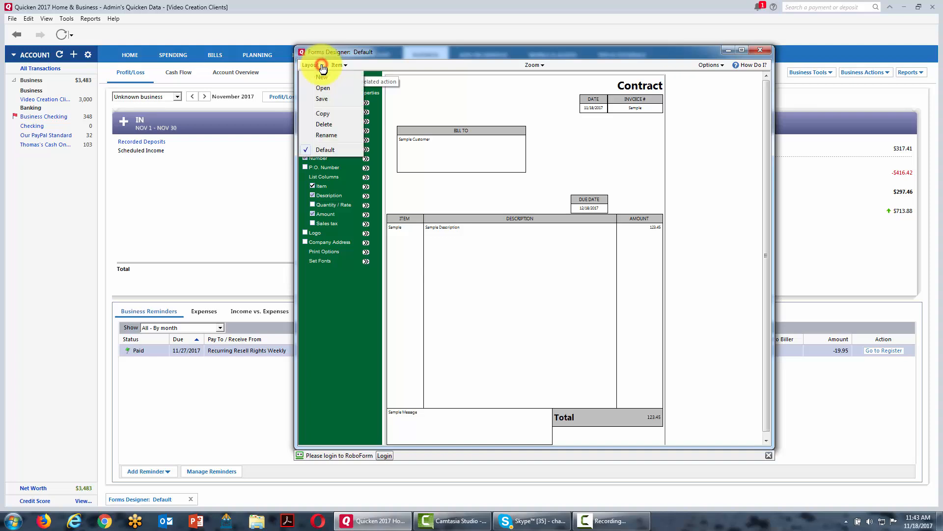
pyautogui.click(321, 99)
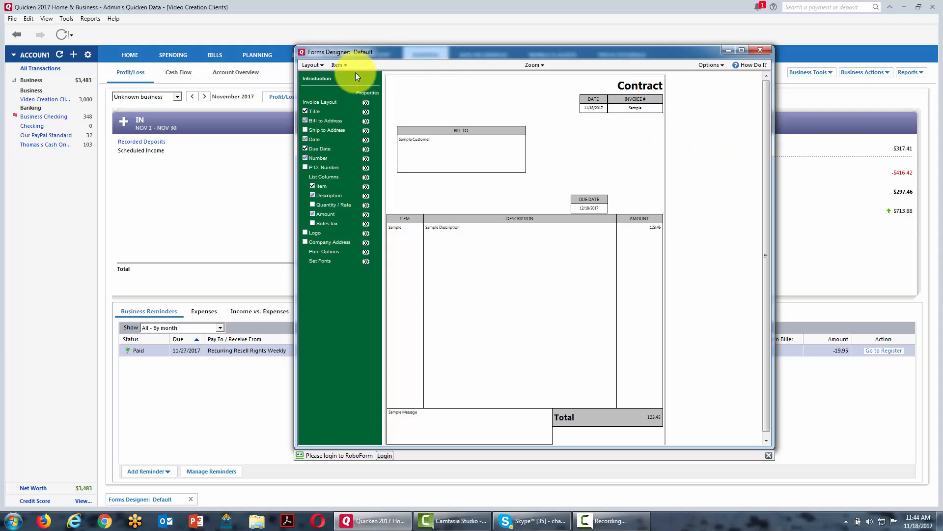
# - Create a new layout of type Invoice named "writing invoice" with Landscape orientation
pyautogui.click(322, 69)
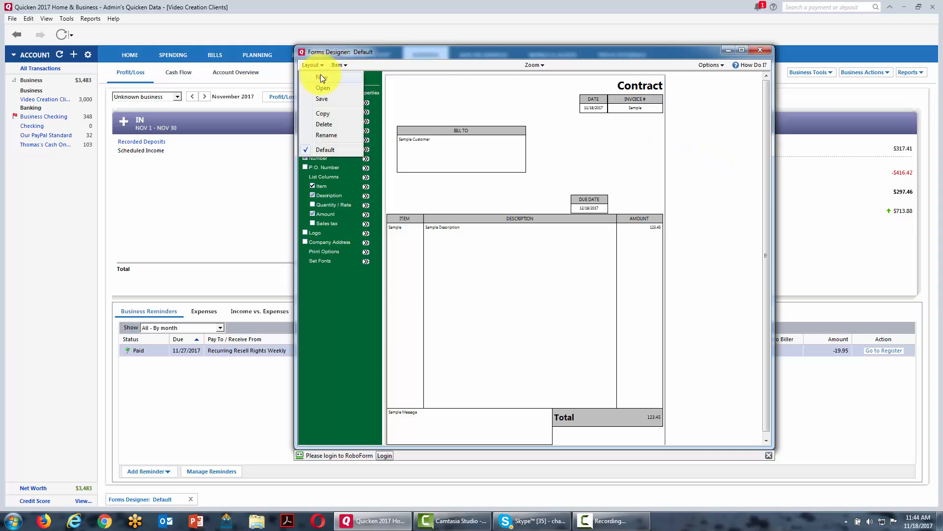
pyautogui.click(320, 76)
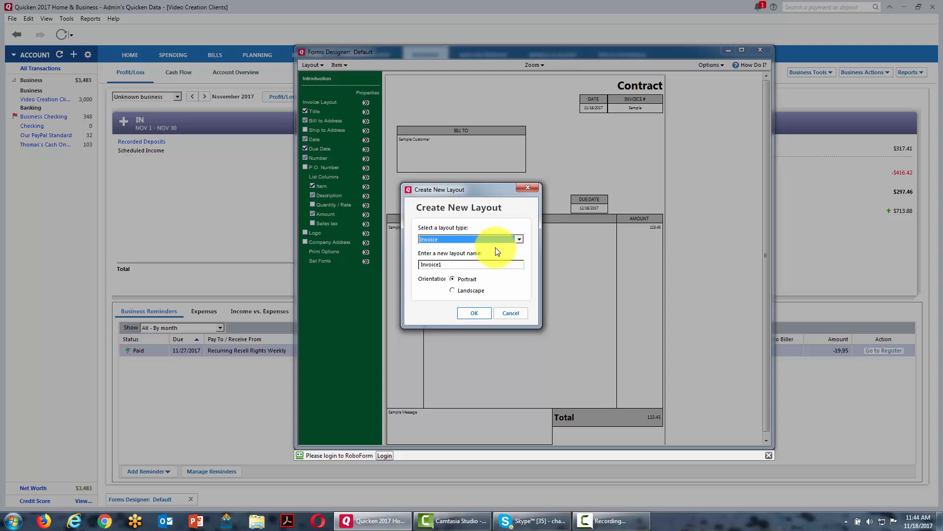
pyautogui.click(519, 240)
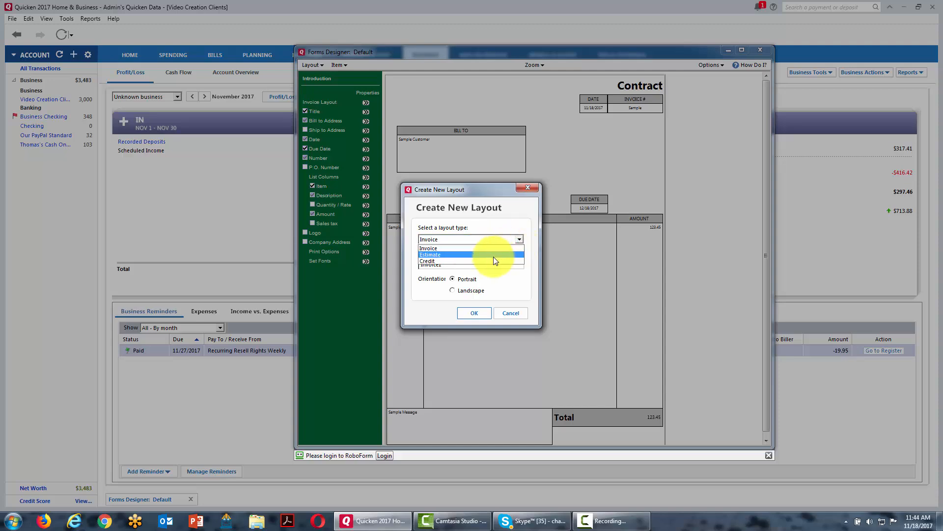
pyautogui.click(521, 239)
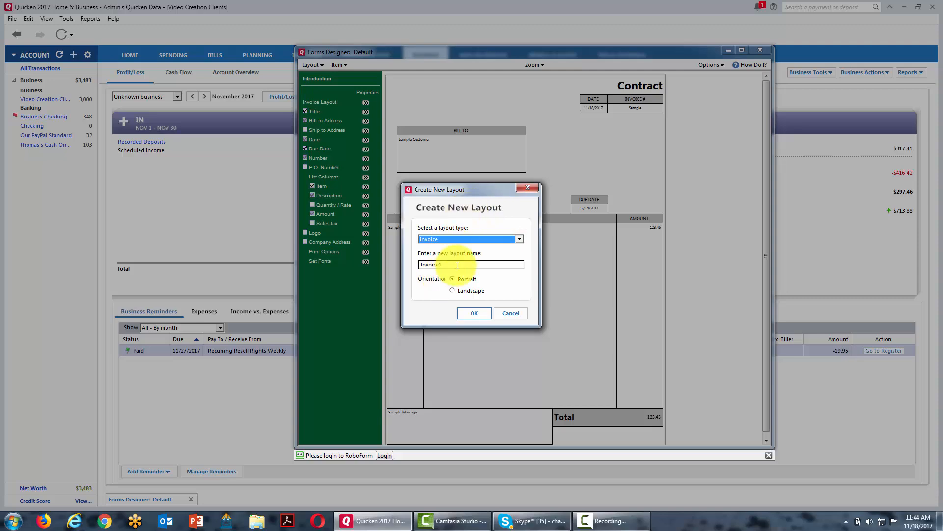
pyautogui.press('Tab')
pyautogui.write('writing invoice')
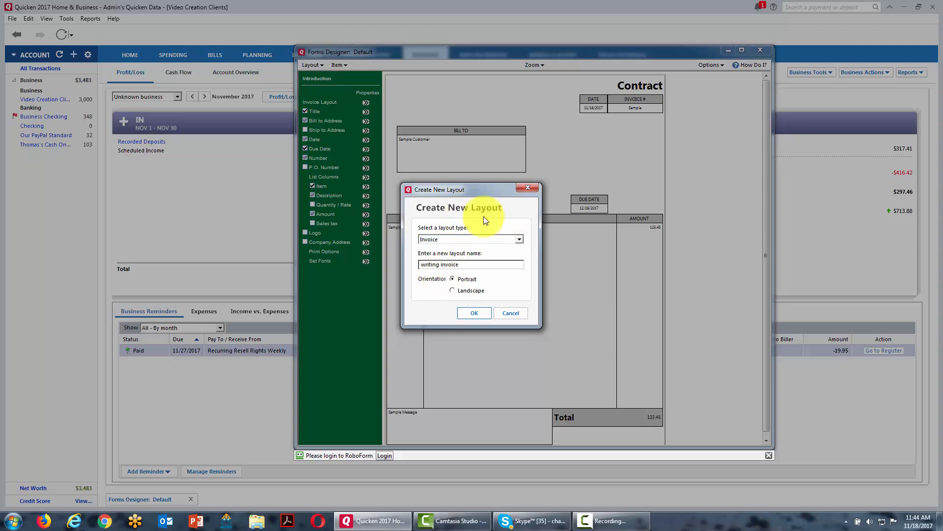
pyautogui.click(452, 290)
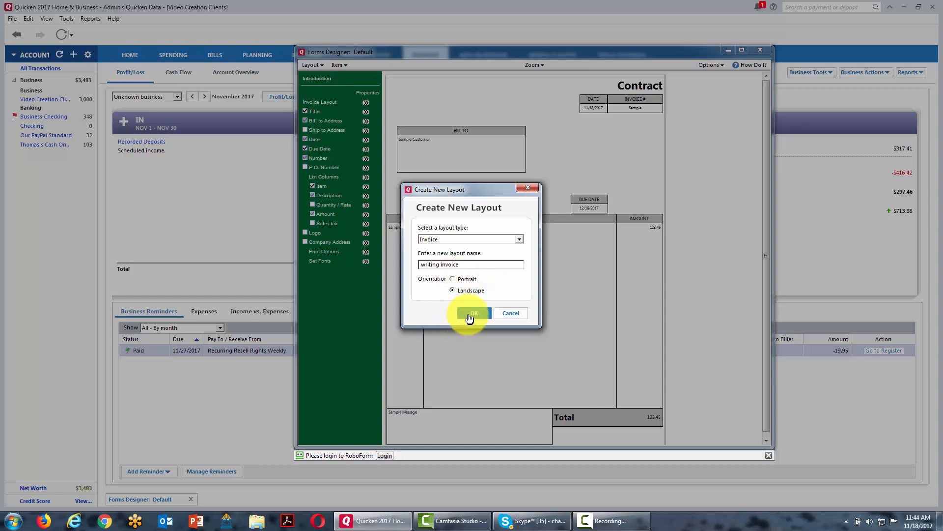
pyautogui.click(470, 317)
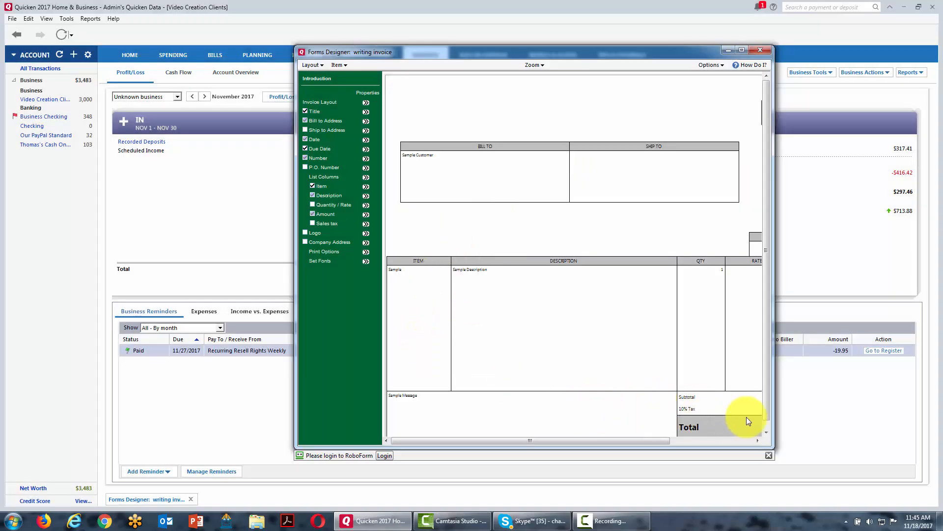
# - Turn off sales tax for the Total section of the writing invoice layout
pyautogui.click(697, 408)
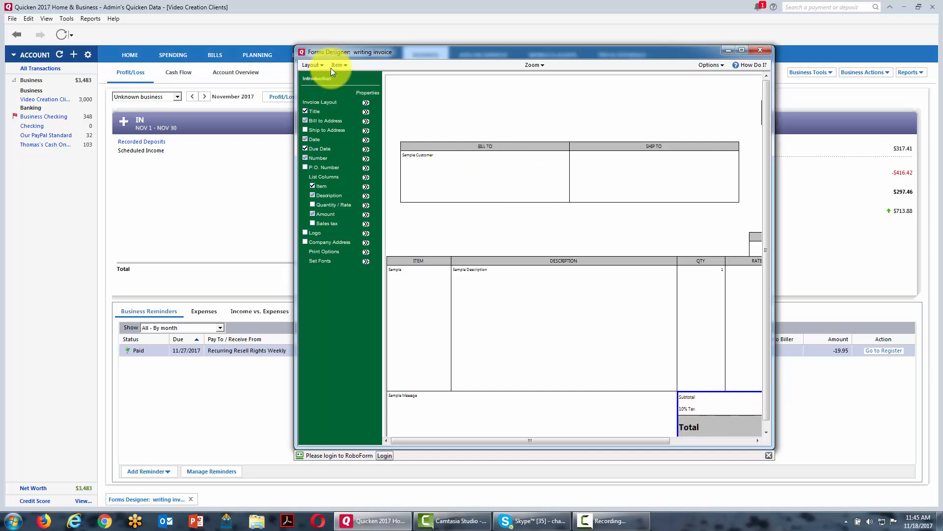
pyautogui.click(345, 66)
pyautogui.click(353, 137)
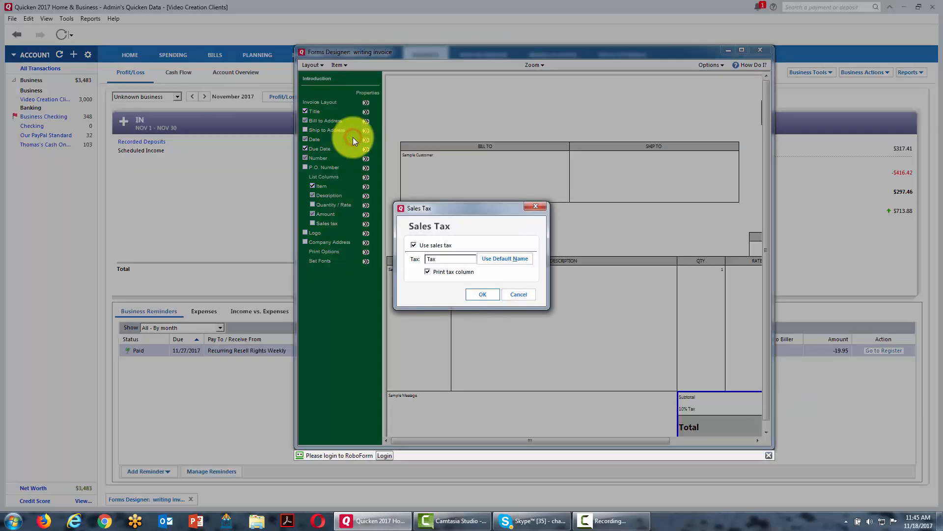
pyautogui.click(413, 245)
pyautogui.click(476, 295)
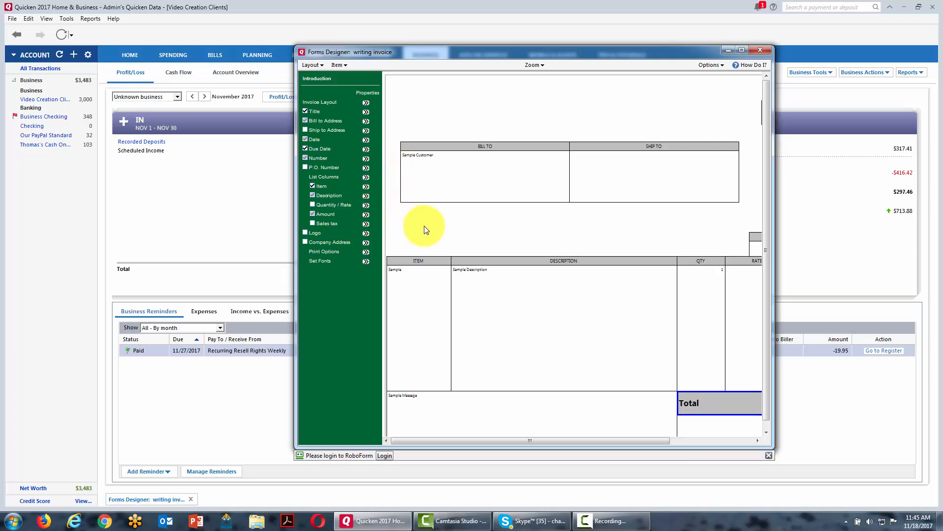
# - Open the layout commands for the writing invoice form
pyautogui.click(321, 67)
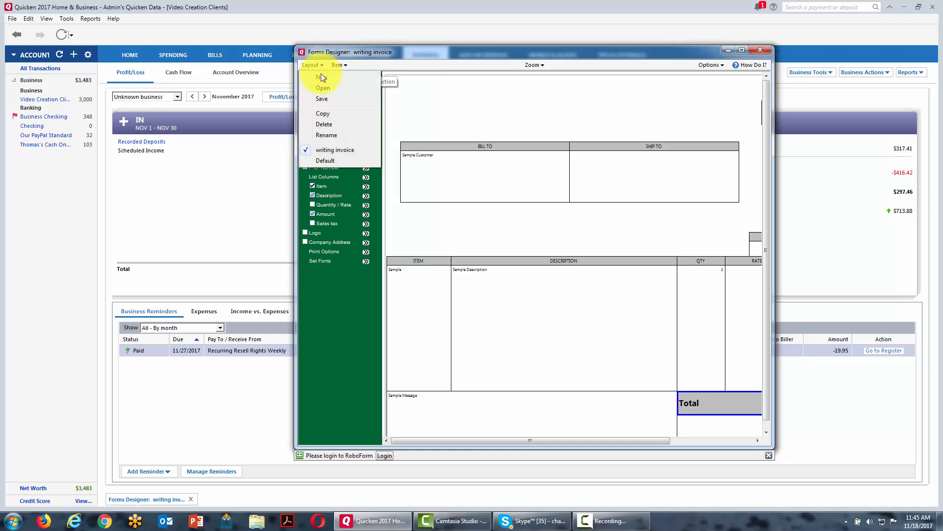